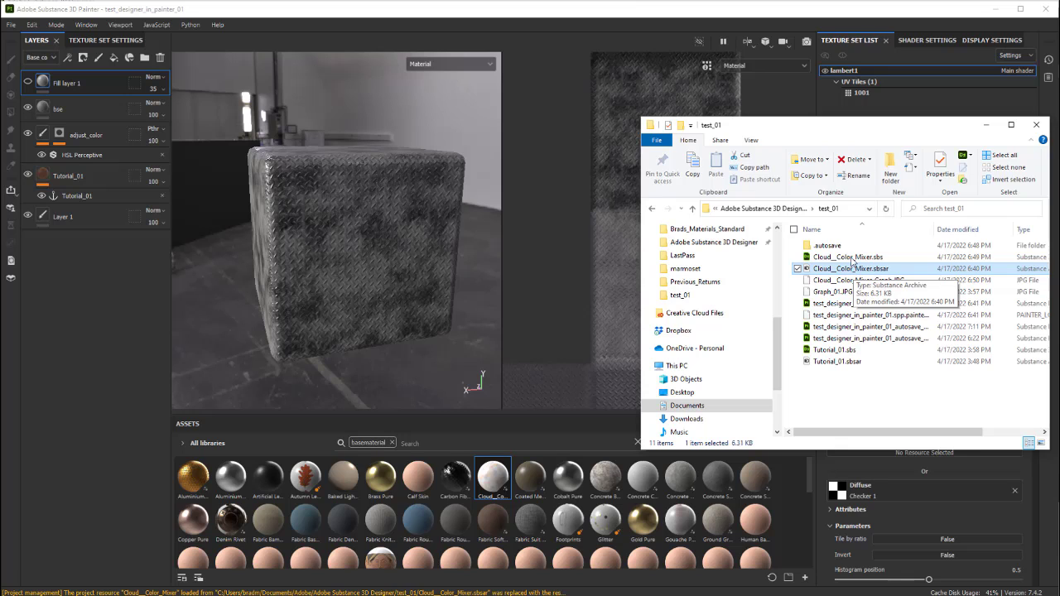
Drop Cloud__Color_Mixer.sbsar from the test_01 folder onto Painter's assets panel for import.
left_click_drag(839, 127, 834, 106)
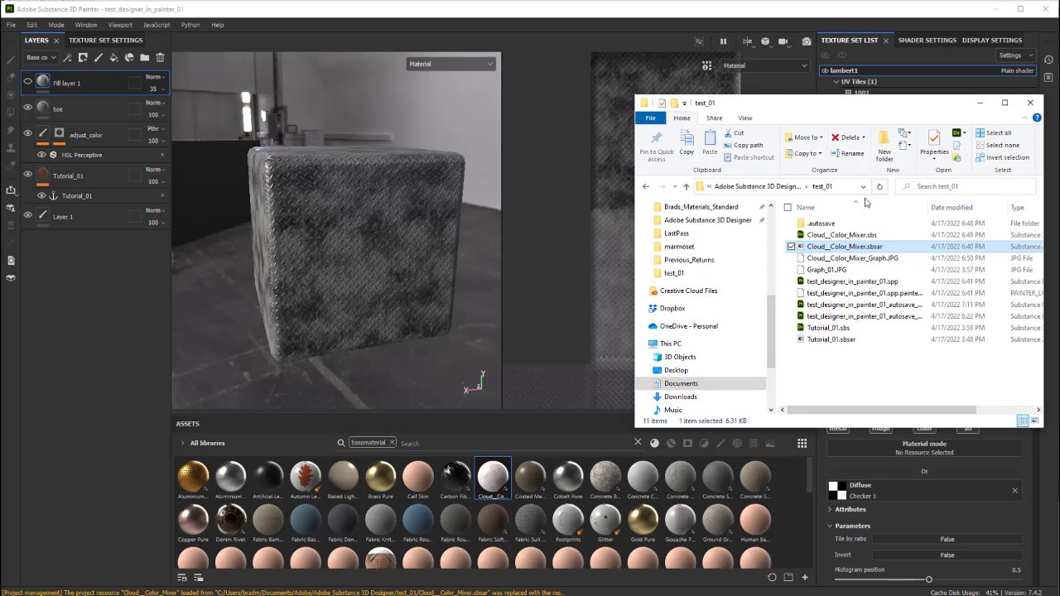
left_click_drag(853, 250, 444, 503)
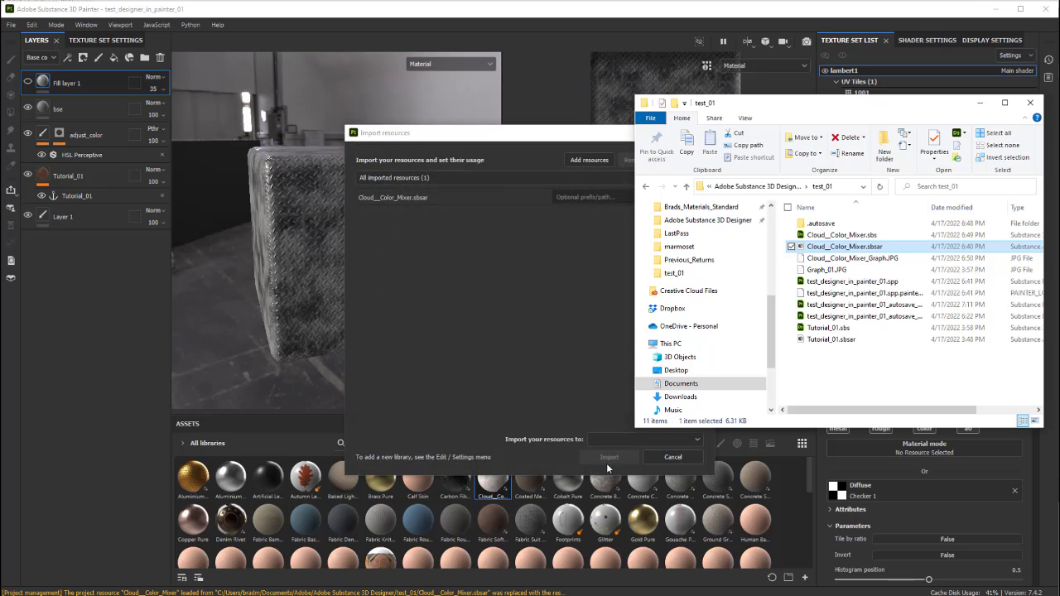
Import Cloud__Color_Mixer.sbsar into the current project and add it to the cube as a new top layer.
left_click(980, 103)
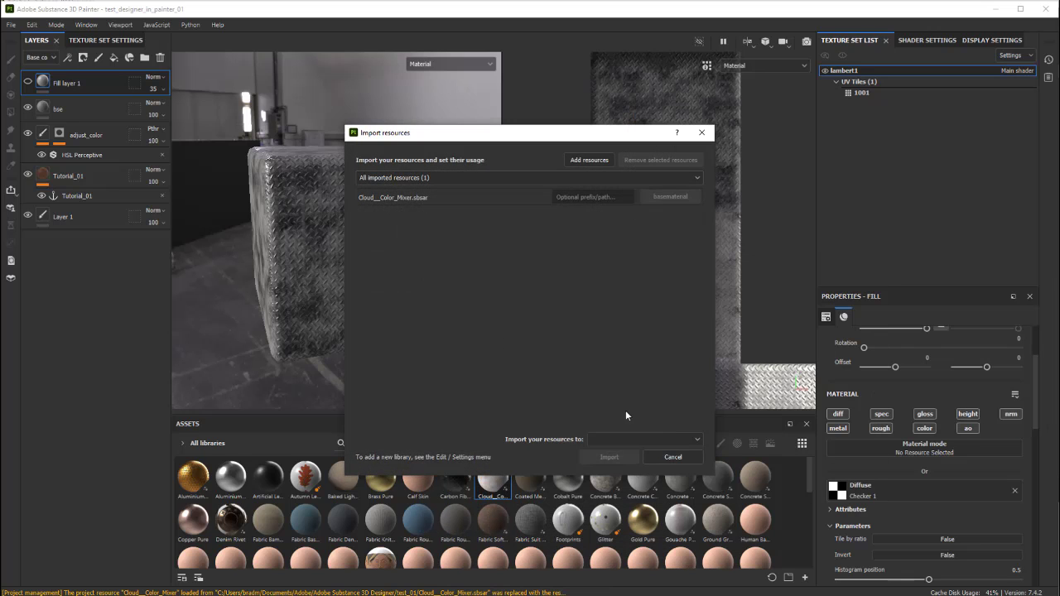
left_click(618, 439)
left_click(618, 465)
left_click(609, 457)
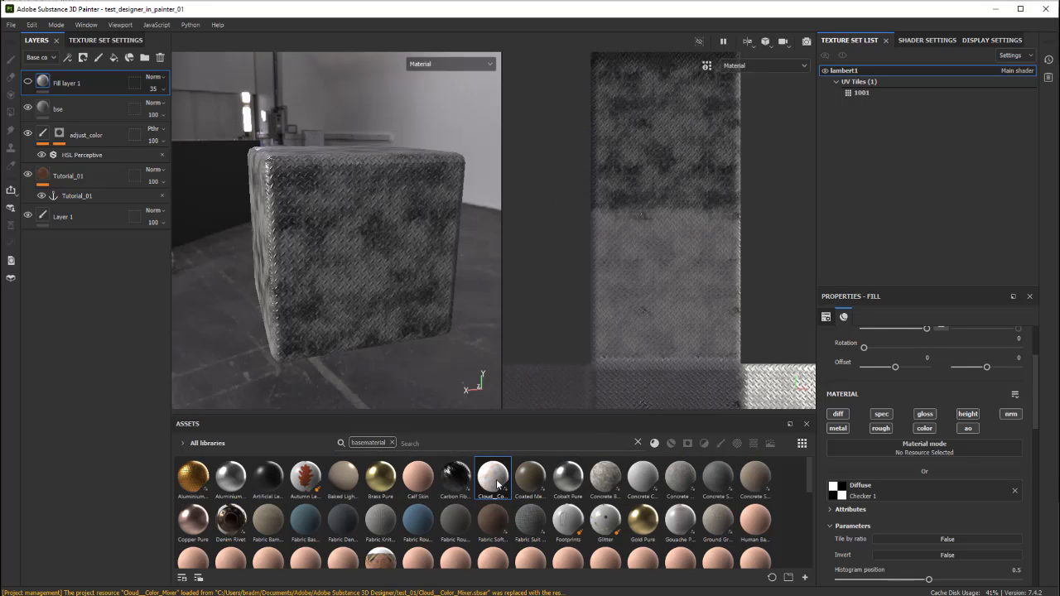
left_click_drag(498, 485, 134, 99)
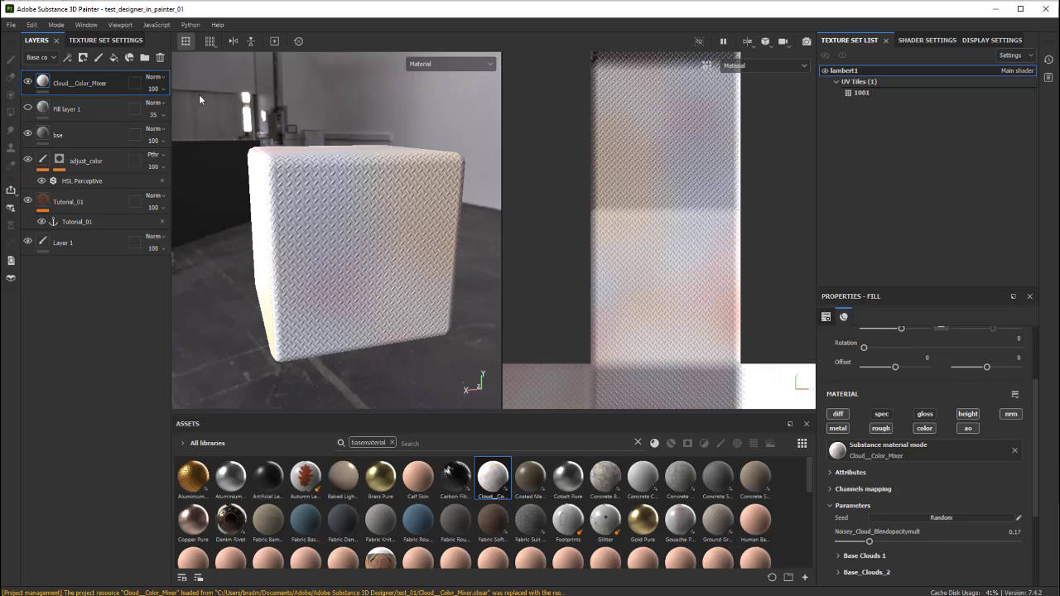
Switch the Cloud__Color_Mixer layer to Multiply blending and display only the Base color channel.
left_click(153, 82)
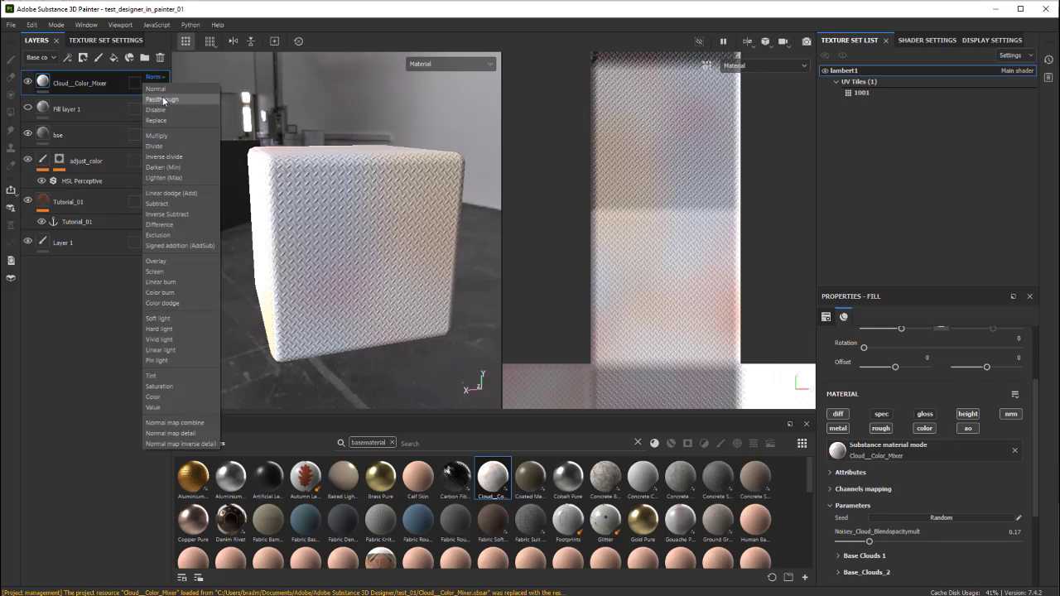
left_click(170, 133)
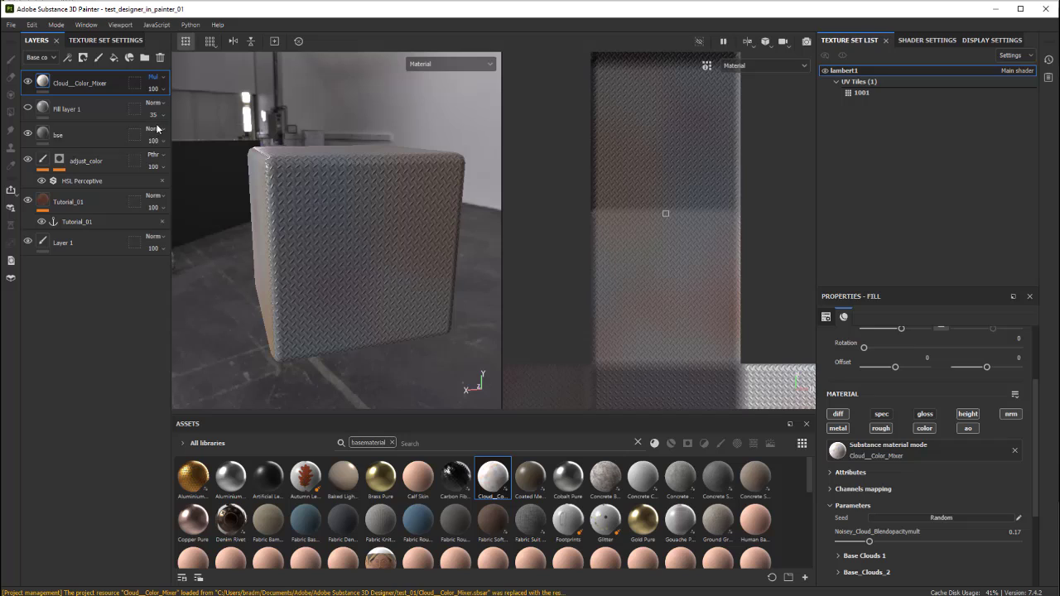
left_click(443, 66)
scroll(442, 118, "down", 3)
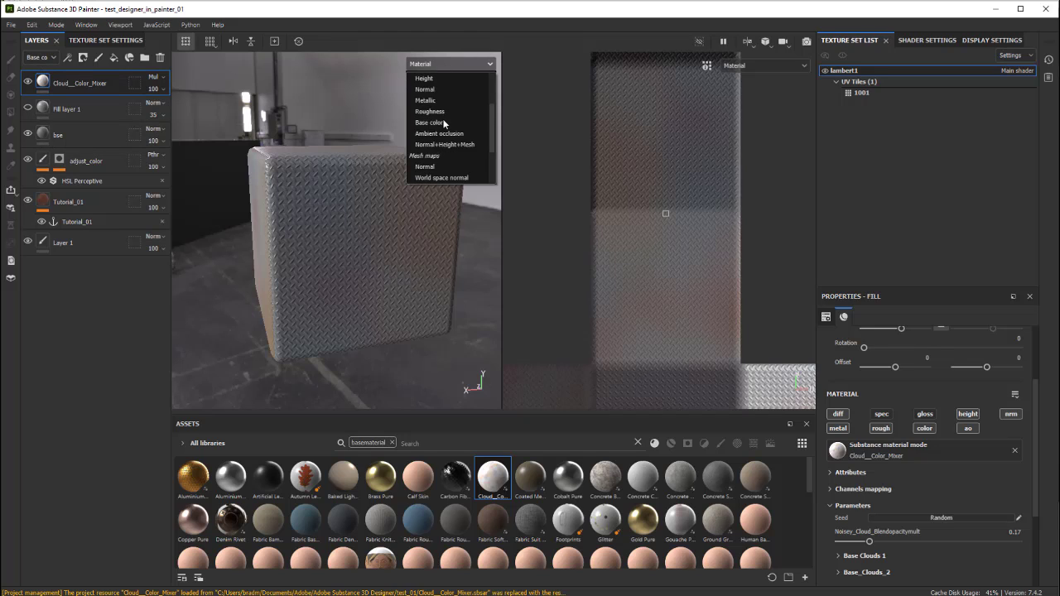
left_click(430, 123)
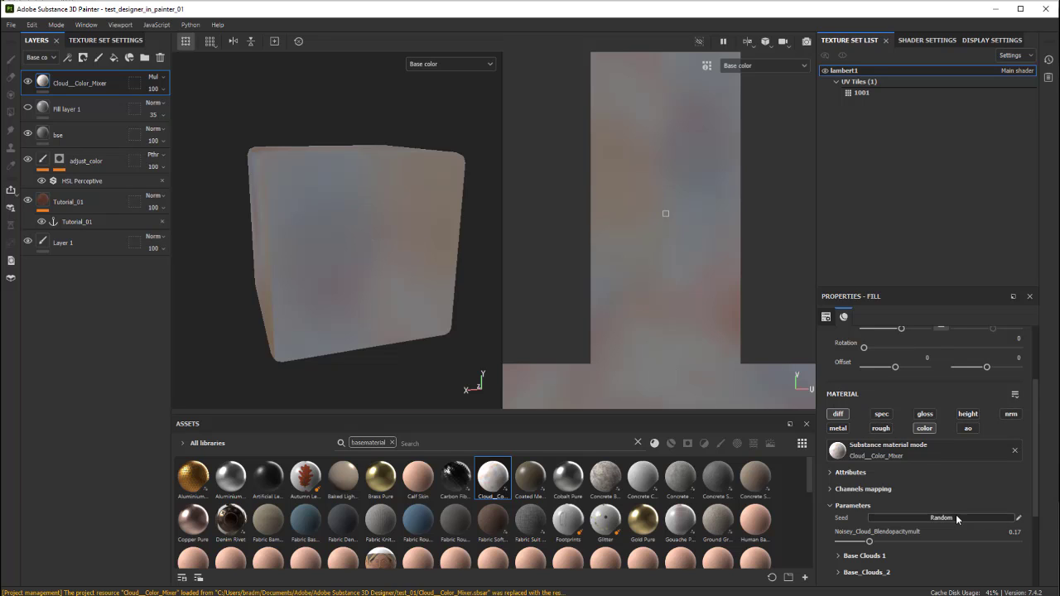
Raise the cloud fill's UV Scale to 4.03 and enlarge the Properties - Fill panel.
scroll(911, 516, "down", 2)
scroll(894, 439, "up", 5)
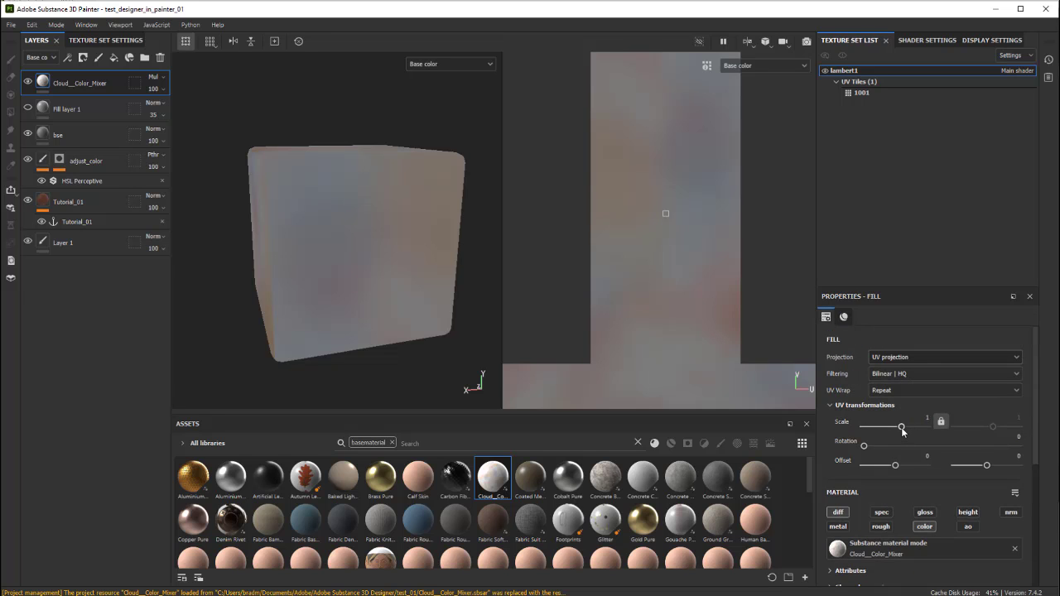
left_click_drag(902, 426, 905, 428)
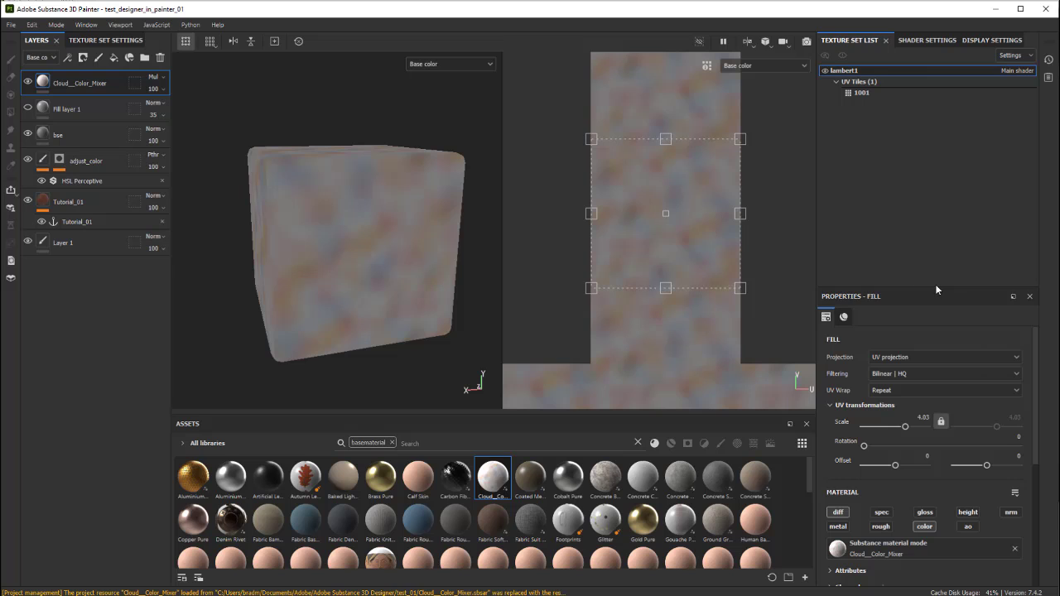
left_click_drag(936, 290, 909, 112)
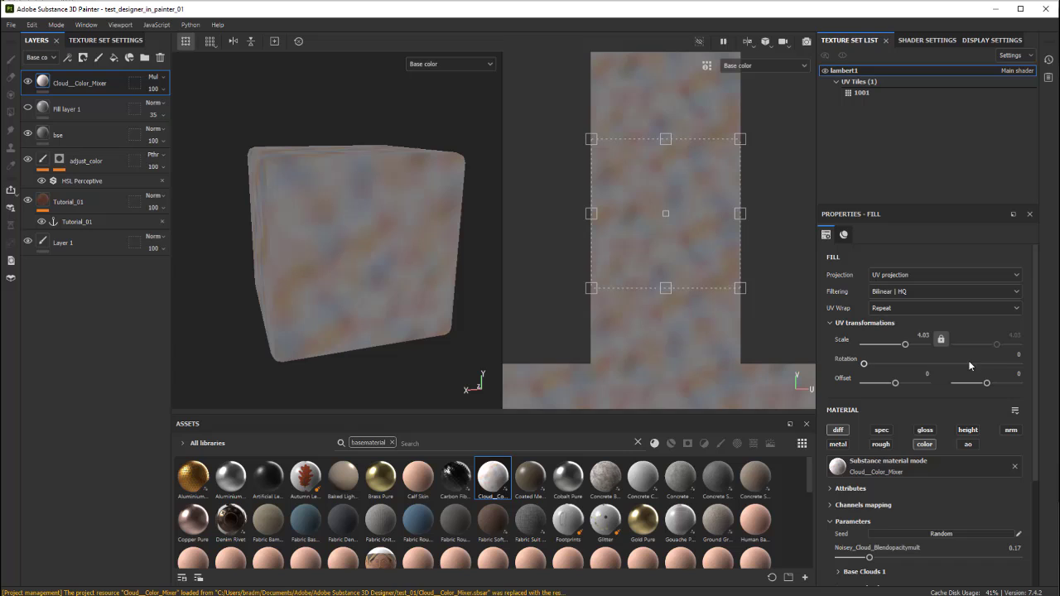
Raise Noisey_Cloud_Blendopacitymult from 0.17 to 0.4 while viewing the cube face up close.
scroll(902, 437, "down", 3)
scroll(877, 448, "down", 1)
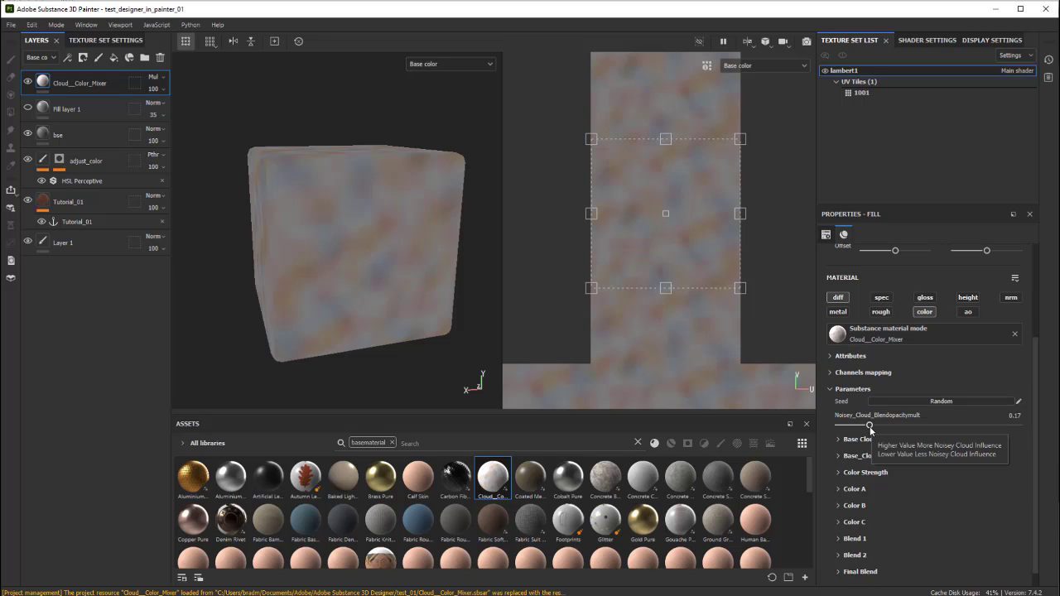
right_click_drag(327, 270, 352, 240, "alt")
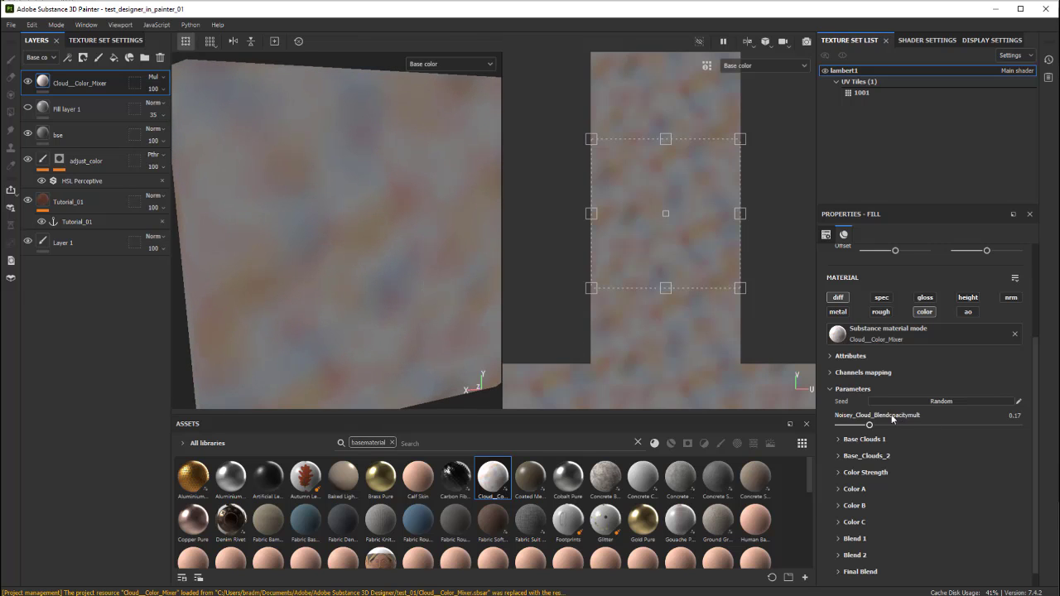
left_click_drag(871, 426, 910, 427)
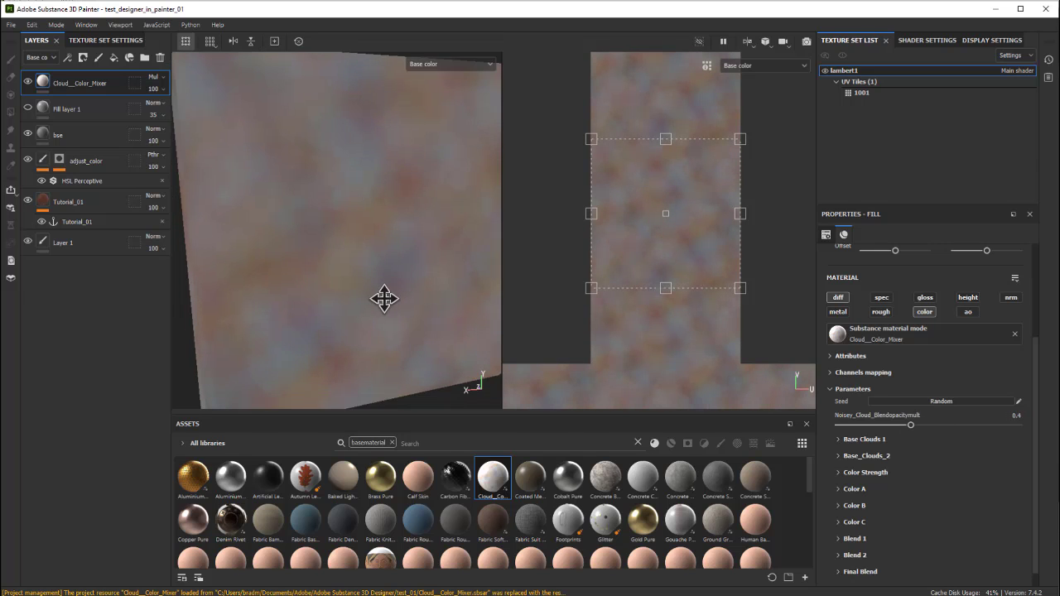
scroll(384, 296, "down", 5)
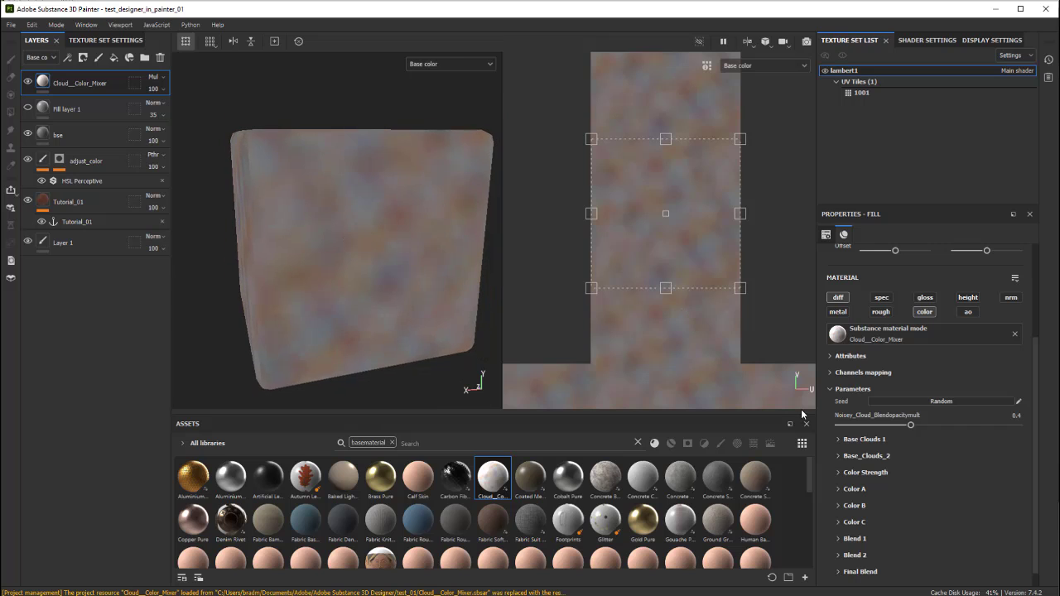
In the Color Strength group, set Color_Strength to 0.32 and Color_Contrast to 0.29.
left_click(844, 472)
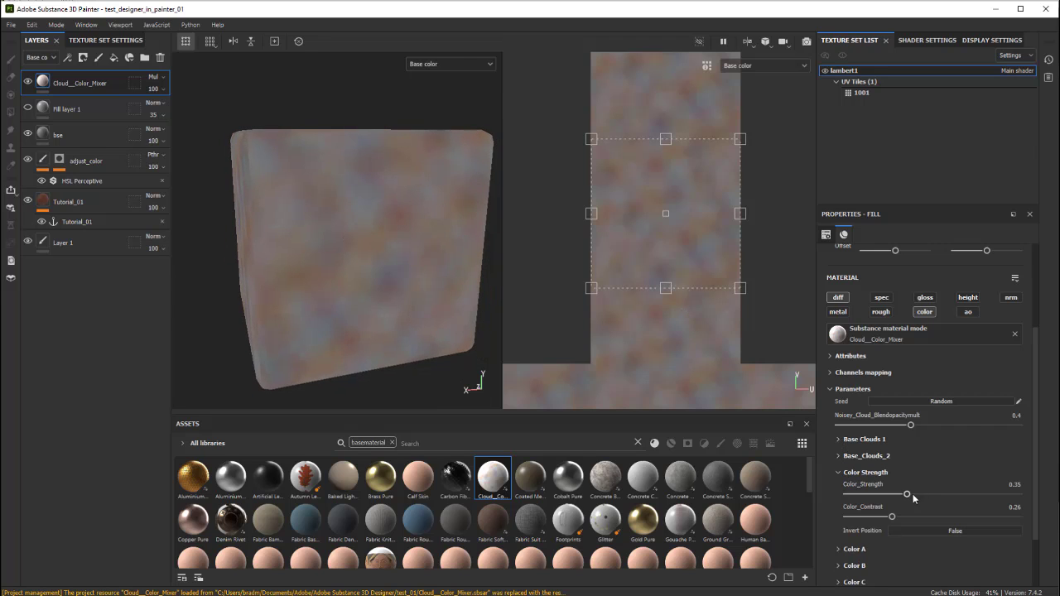
mouse_move(908, 495)
left_mouse_down()
mouse_move(936, 494)
mouse_move(846, 494)
mouse_move(902, 492)
left_mouse_up()
mouse_move(892, 518)
left_mouse_down()
mouse_move(864, 520)
mouse_move(990, 518)
mouse_move(899, 522)
left_mouse_up()
scroll(897, 522, "down", 1)
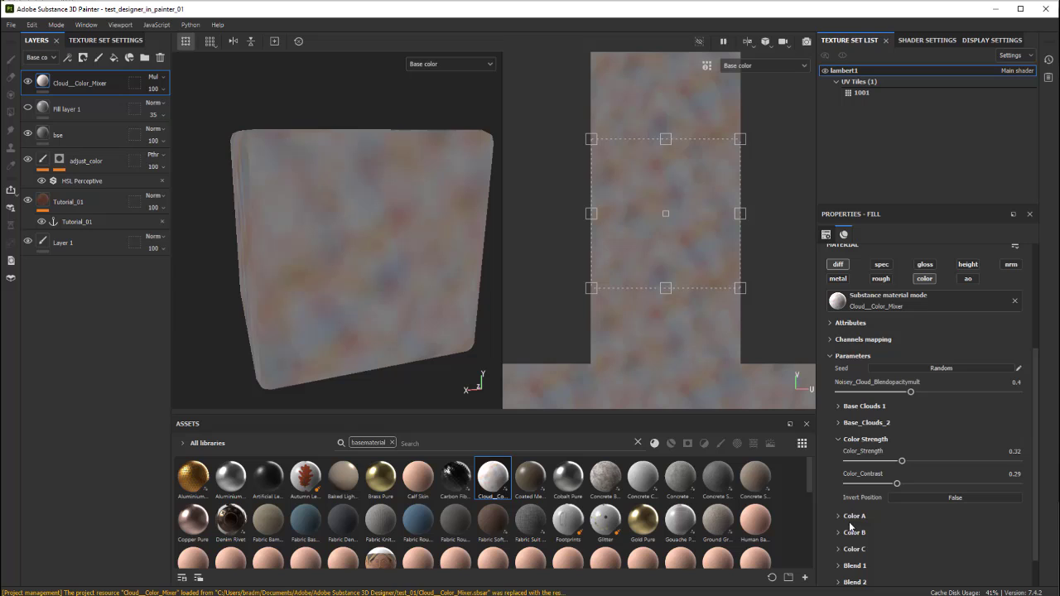
Change the cloud mixer's color_A from blue to bright green.
left_click(838, 516)
scroll(849, 517, "down", 2)
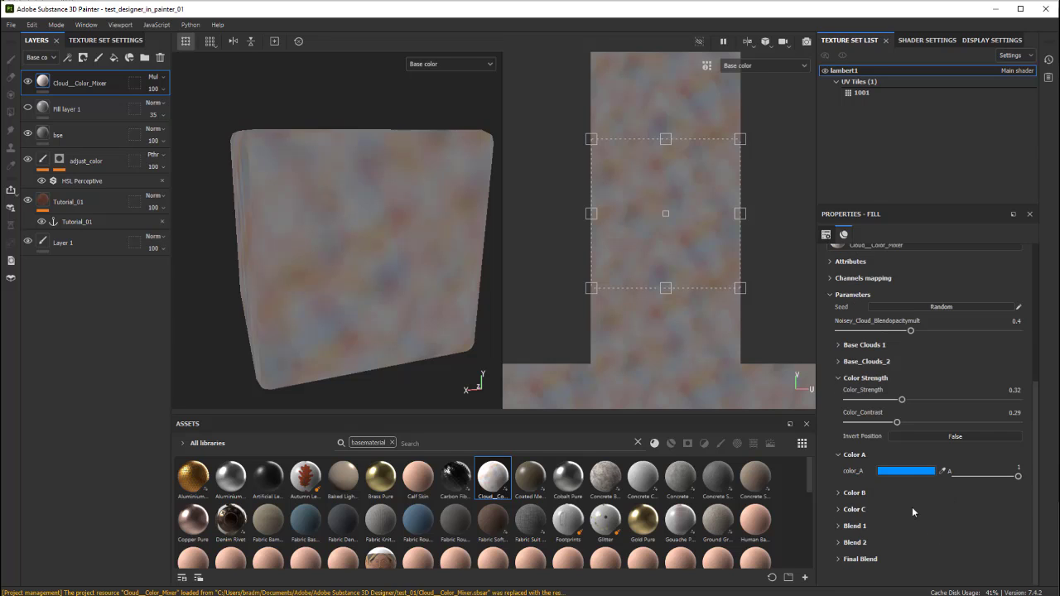
left_click(906, 471)
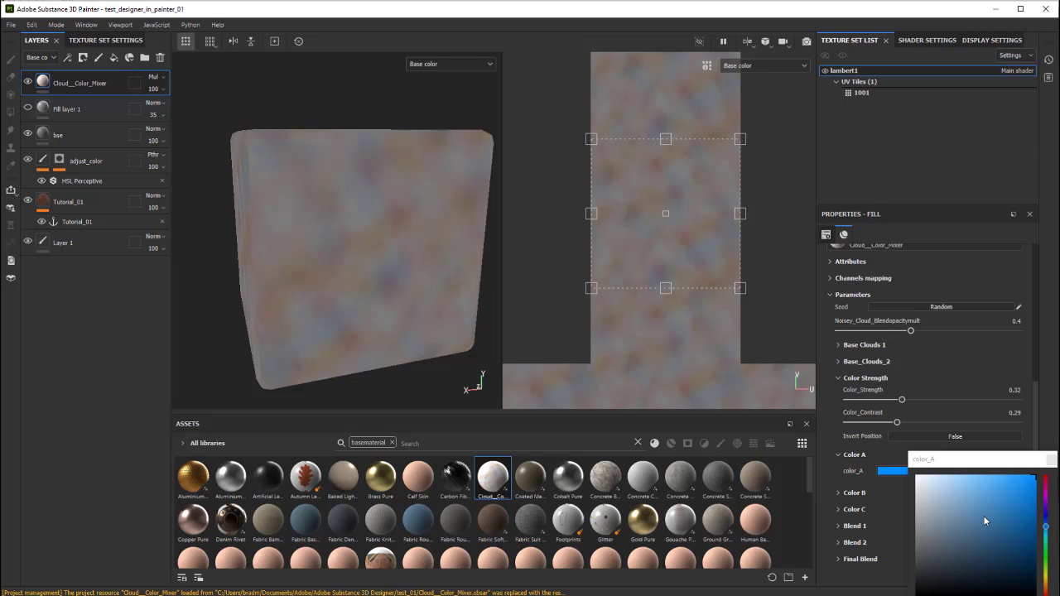
left_click(1047, 562)
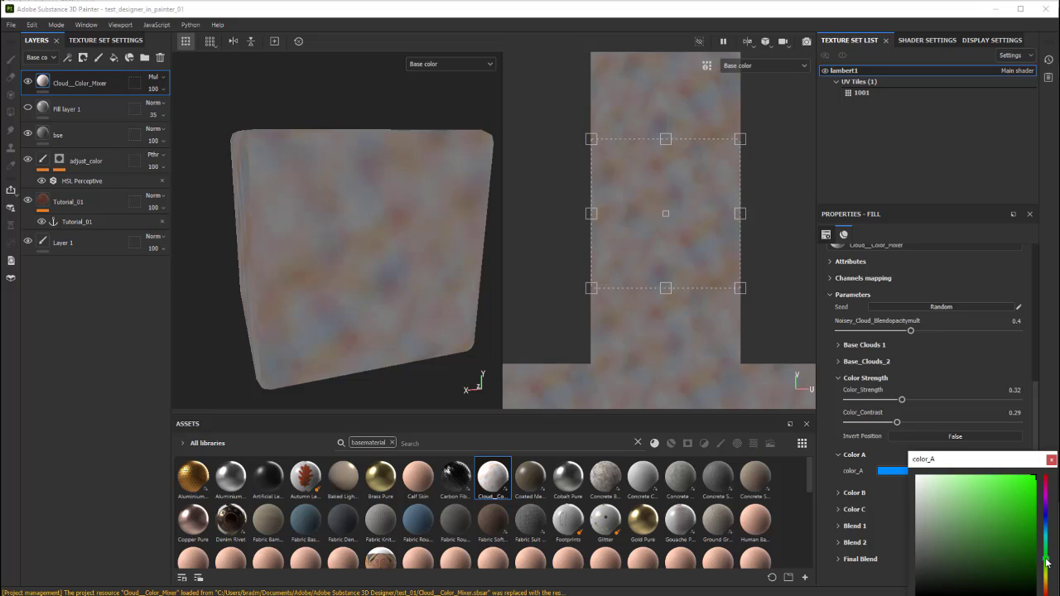
left_click(1051, 460)
Change color_B from orange to magenta.
left_click(840, 493)
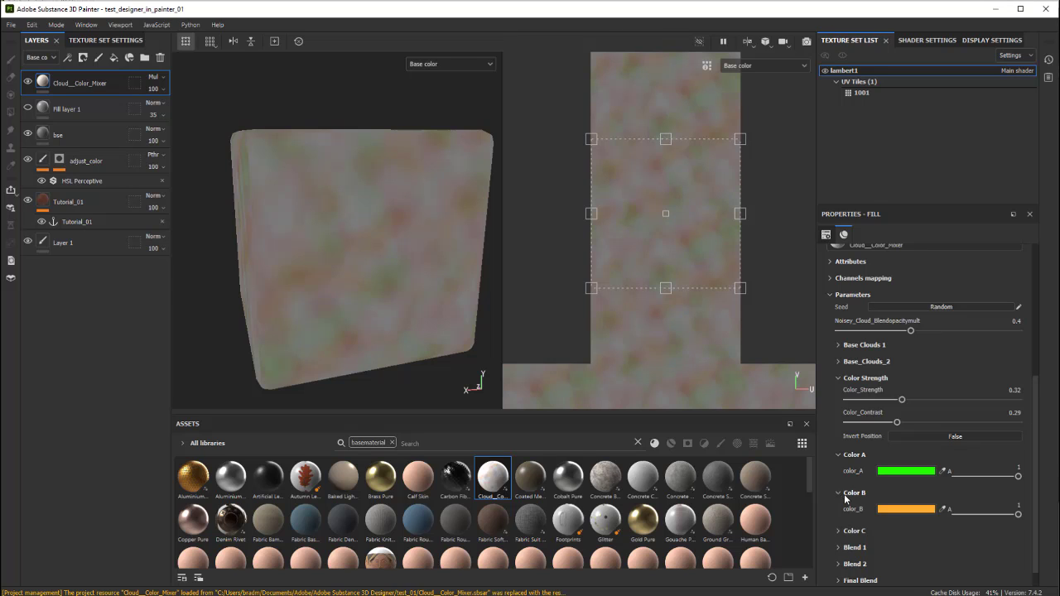
left_click(903, 510)
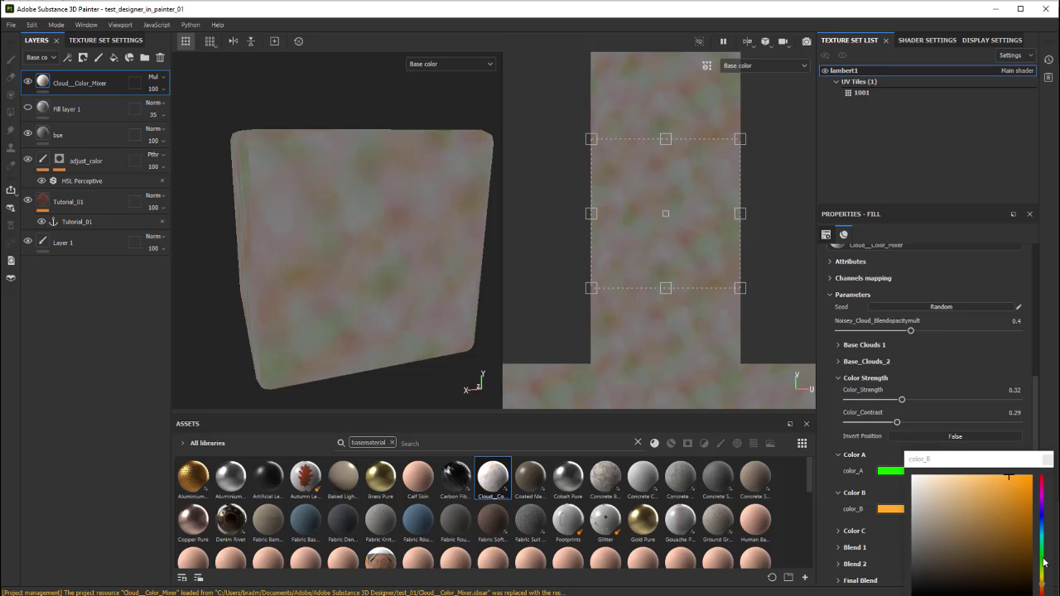
left_click(1041, 496)
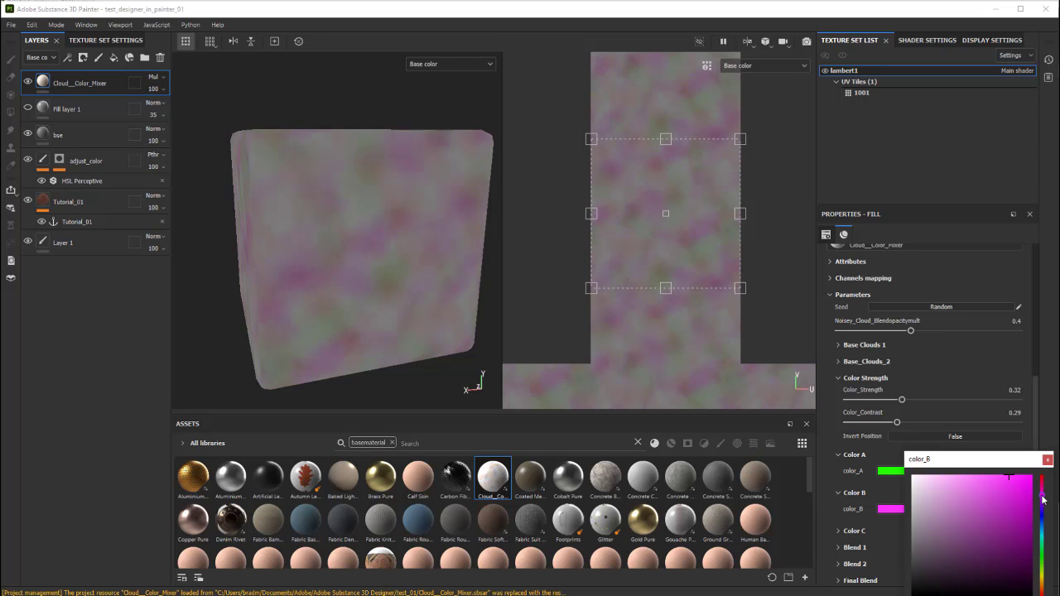
left_click(1048, 460)
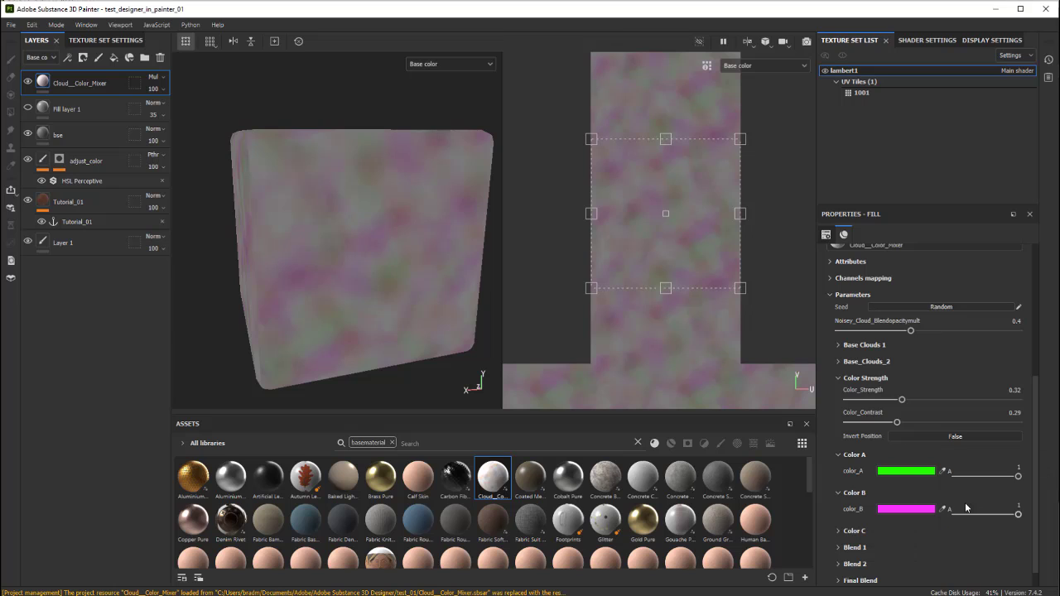
scroll(952, 497, "down", 1)
left_click(841, 509)
scroll(927, 523, "down", 1)
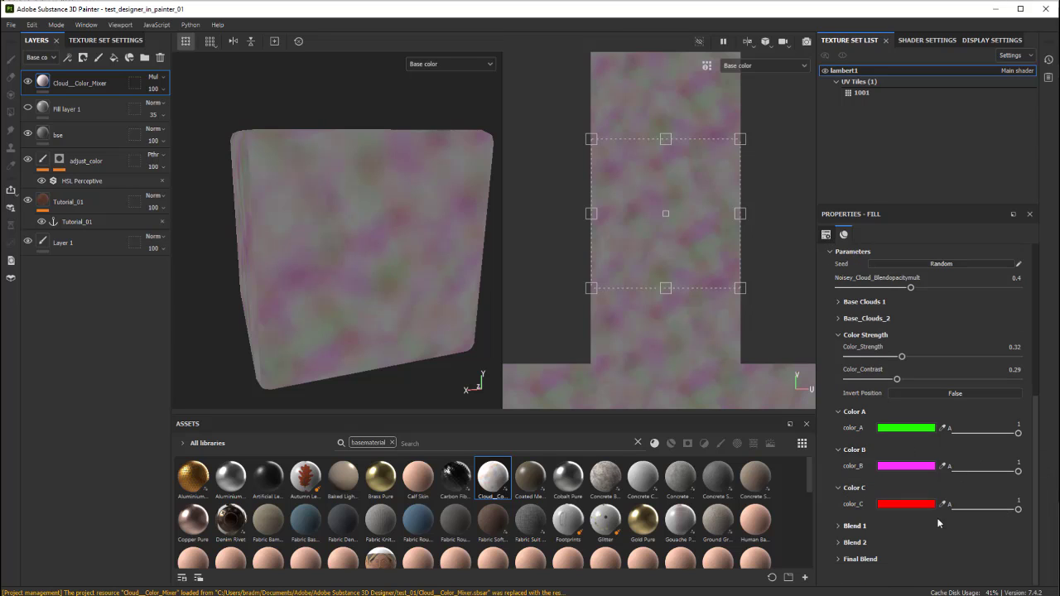
Set blend_A_to_B to 0.267742, blend_B_to_C to 0.83871 and final_blend to 0.583871.
left_click(838, 525)
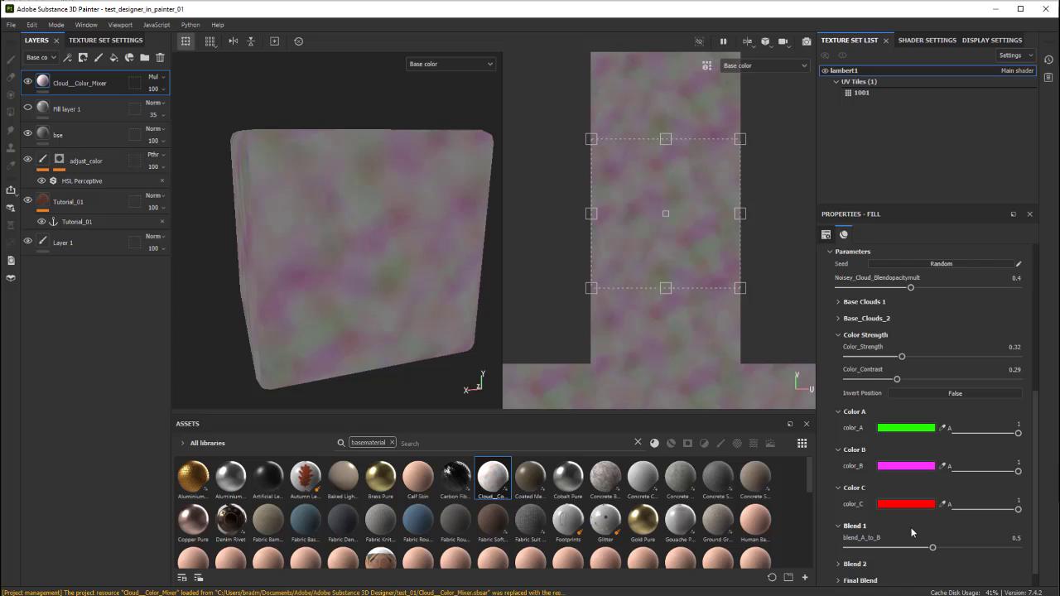
scroll(930, 531, "down", 1)
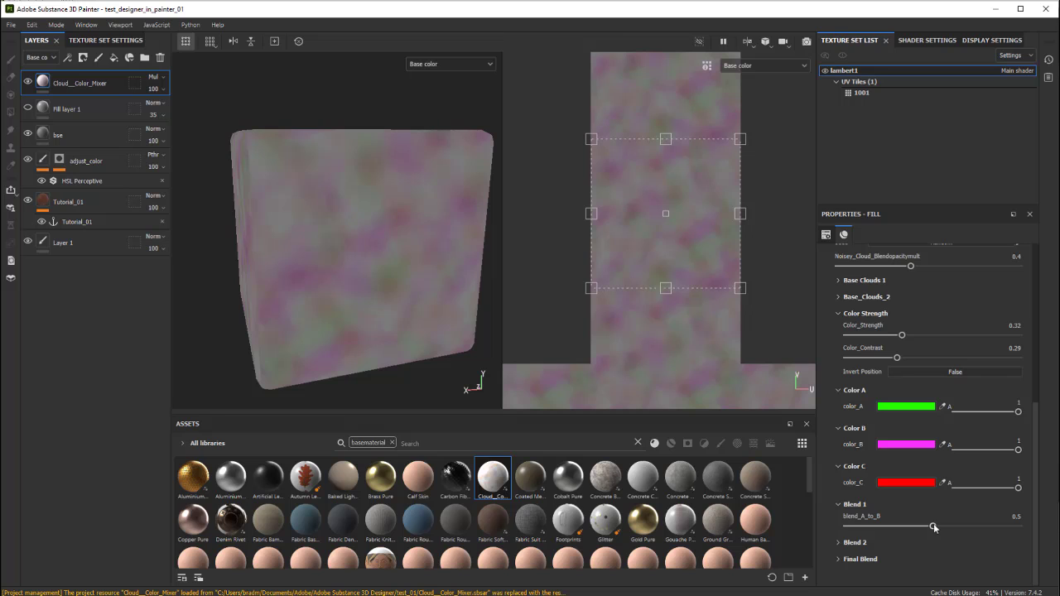
left_click_drag(934, 527, 891, 528)
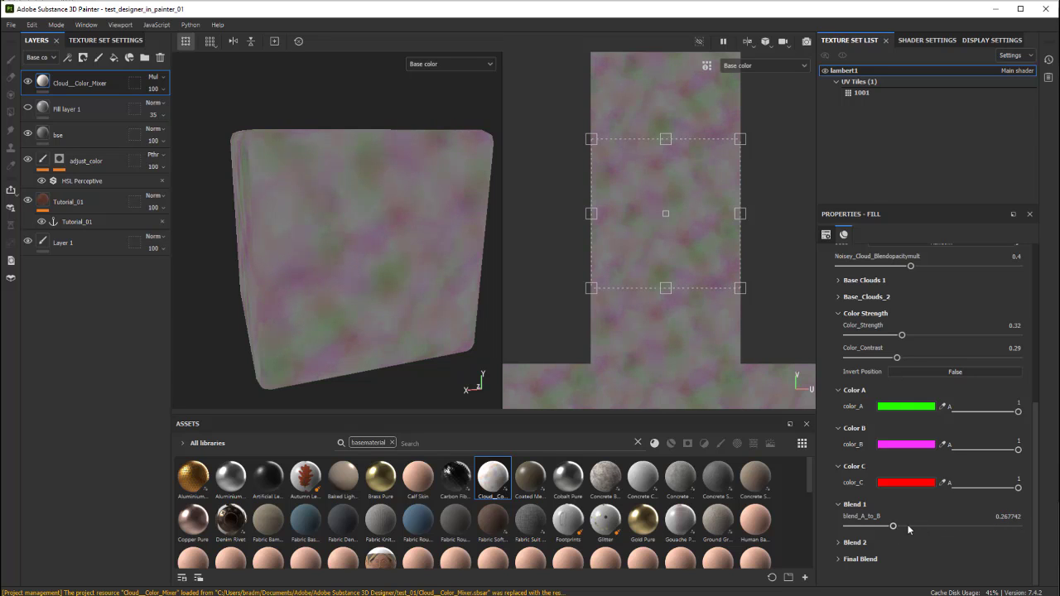
left_click(850, 542)
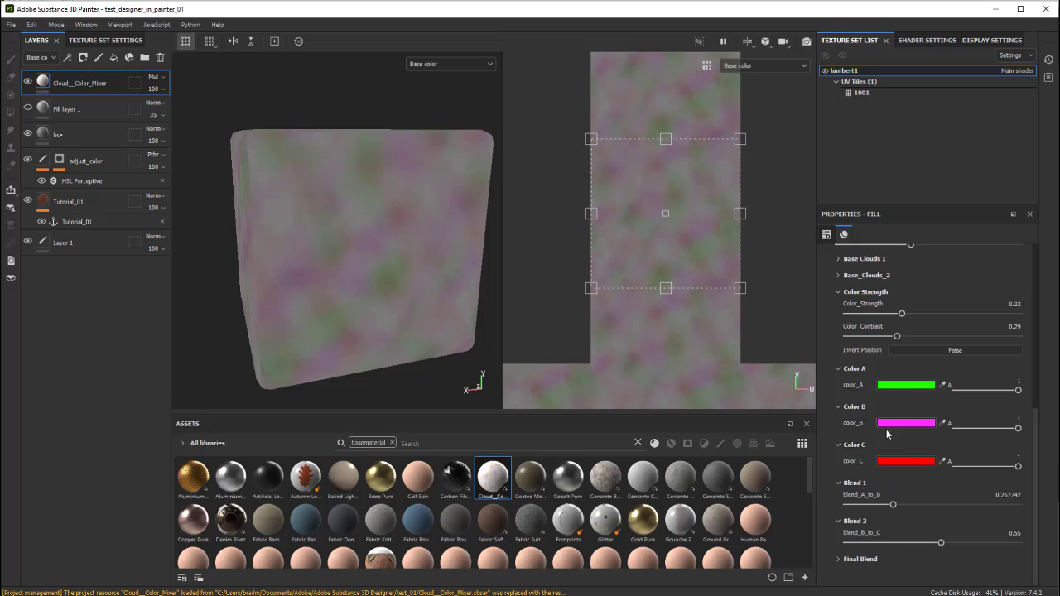
left_click_drag(939, 544, 991, 541)
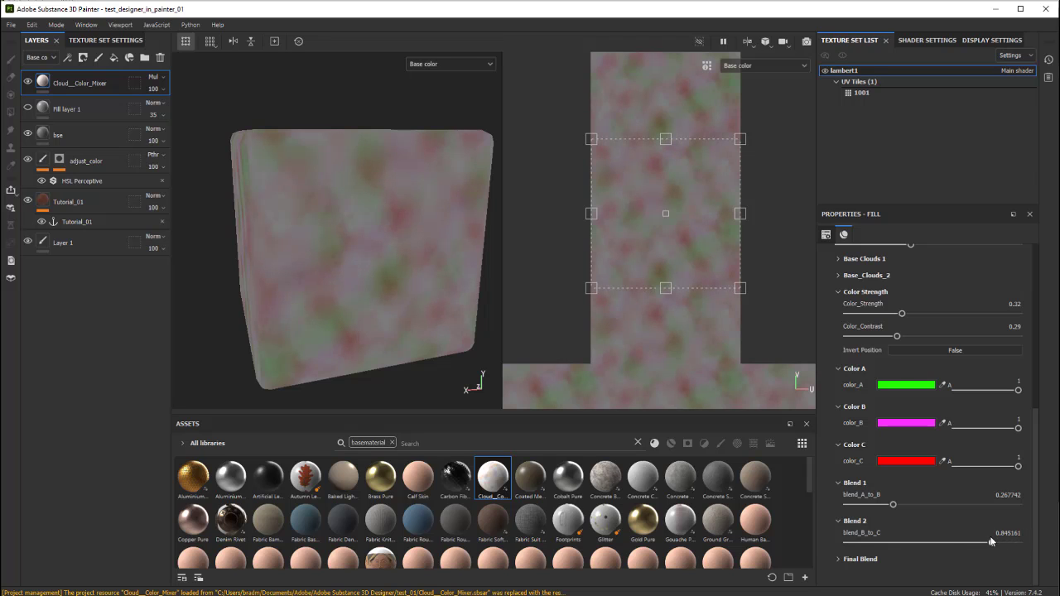
left_click(838, 560)
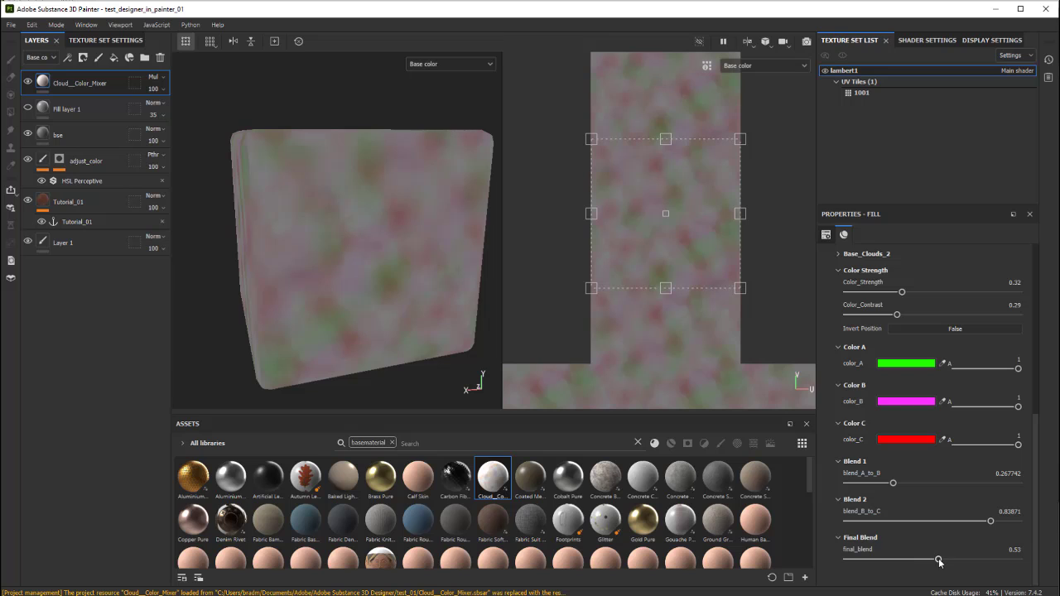
mouse_move(938, 560)
left_mouse_down()
mouse_move(870, 560)
mouse_move(935, 560)
left_mouse_up()
mouse_move(936, 560)
left_mouse_down()
mouse_move(977, 561)
mouse_move(947, 560)
left_mouse_up()
Give Base Clouds 1 scale 16 and mix cloud position 0.75, and Base_Clouds_2 scale 12 and position 0.23.
scroll(943, 504, "up", 3)
scroll(934, 499, "up", 2)
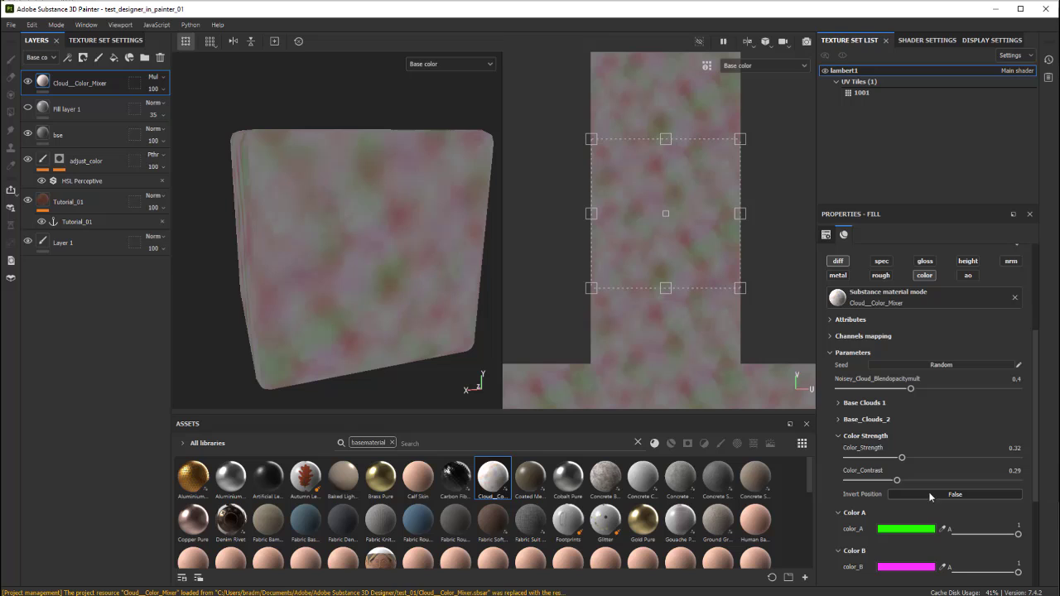
left_click(839, 403)
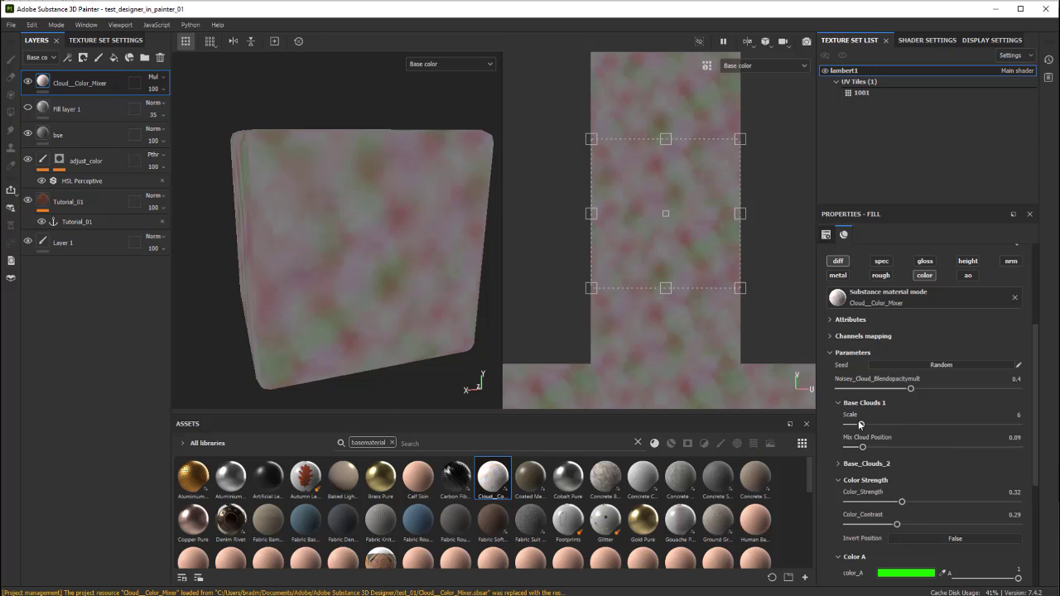
left_click_drag(867, 425, 902, 425)
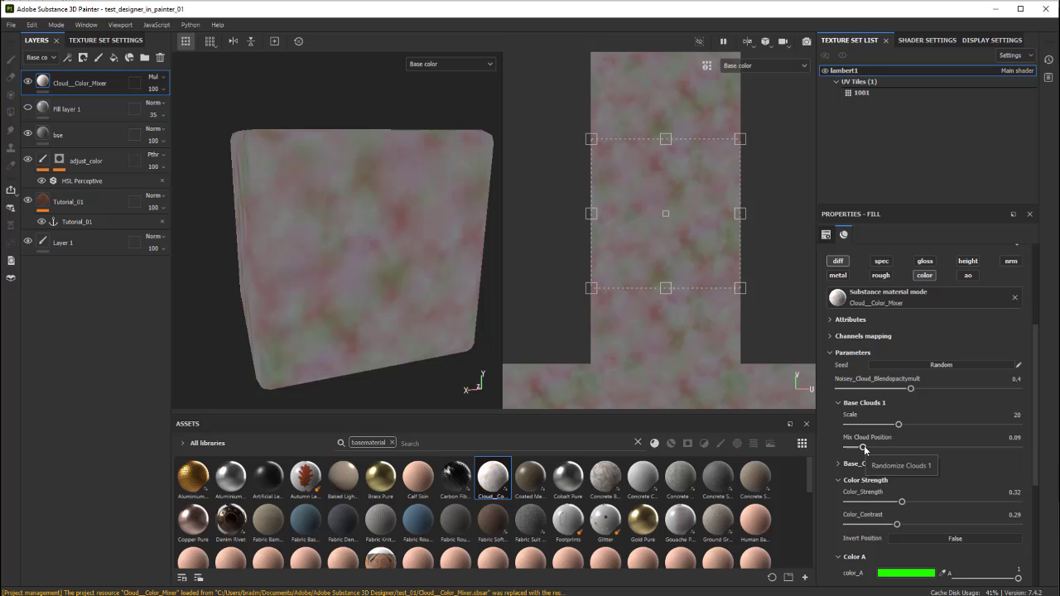
left_click_drag(864, 448, 976, 449)
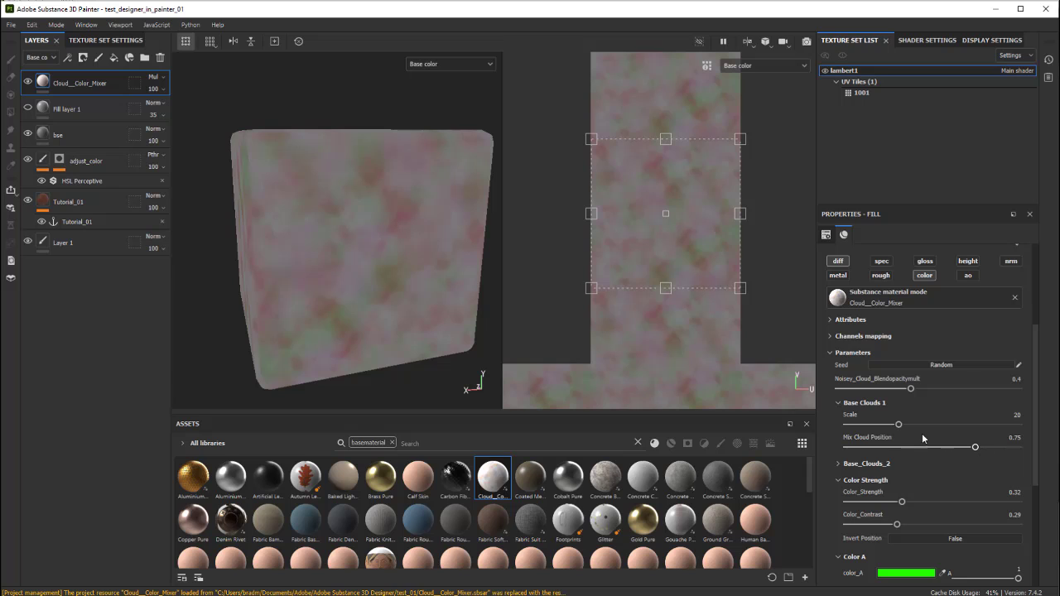
left_click_drag(899, 425, 894, 425)
left_click(838, 463)
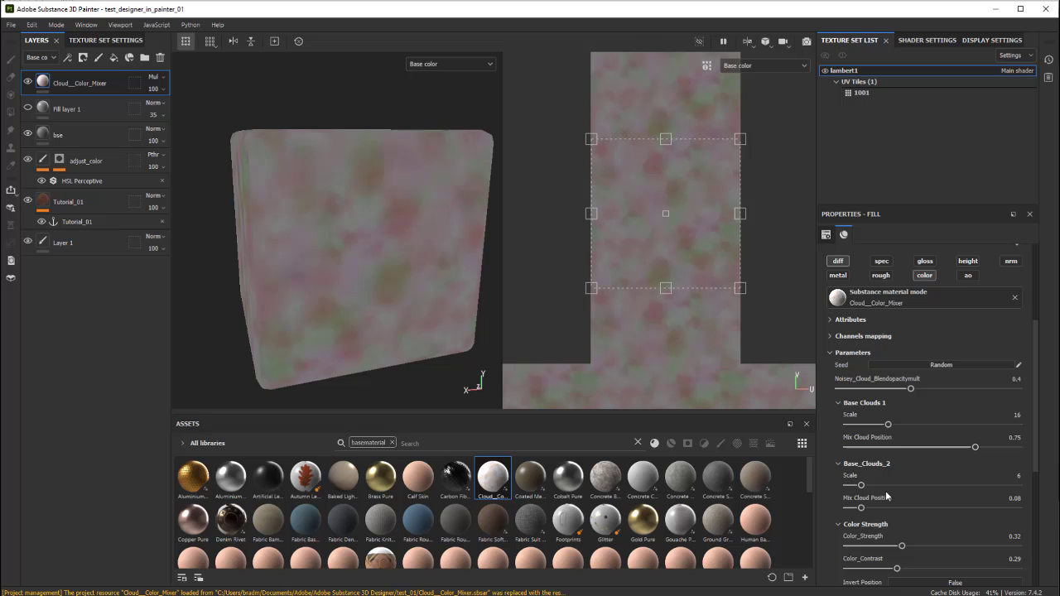
left_click_drag(863, 487, 887, 507)
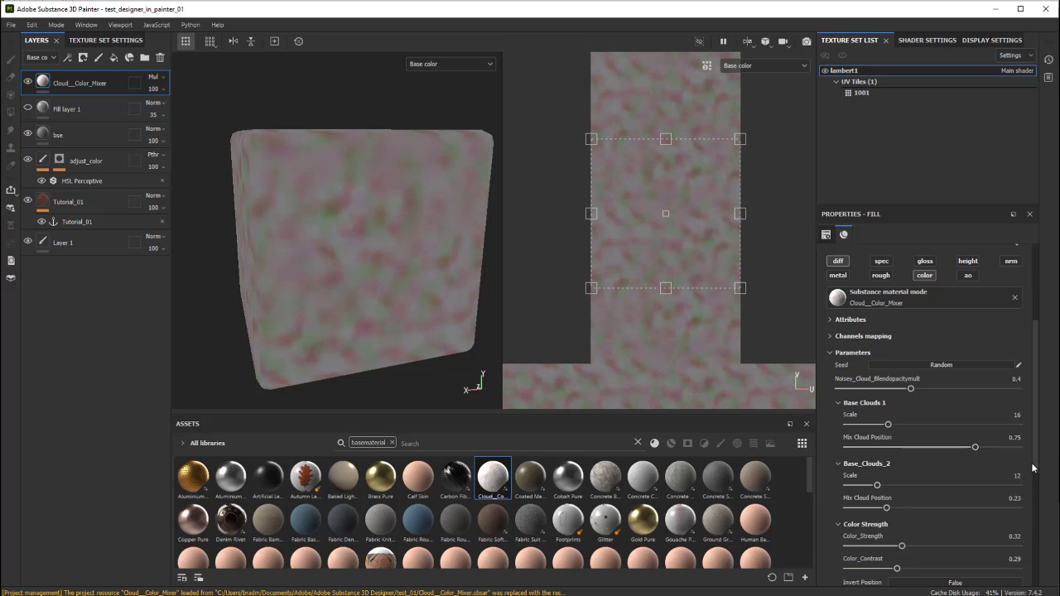
scroll(1028, 433, "up", 3)
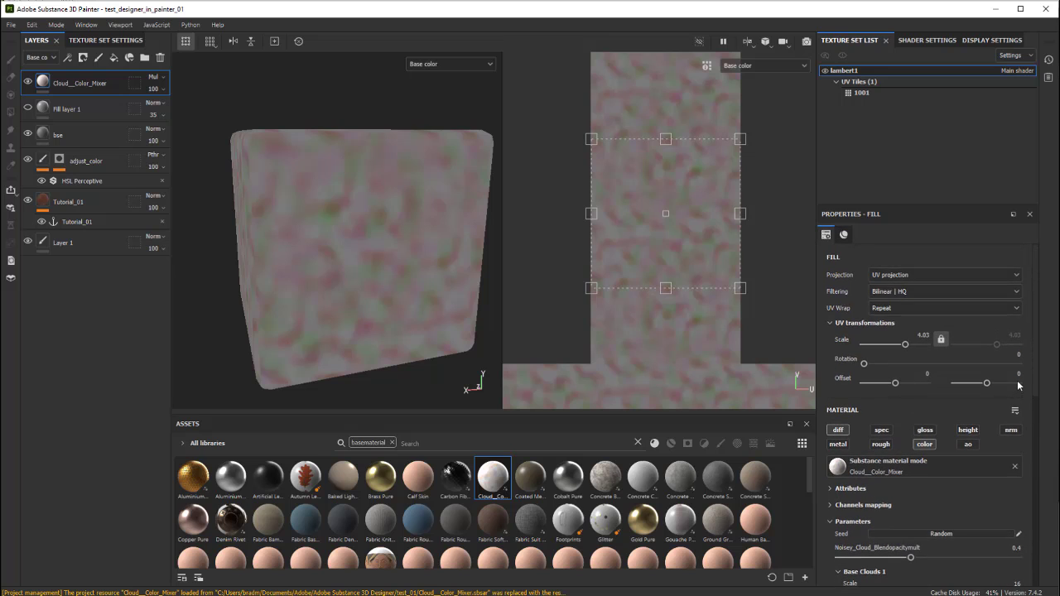